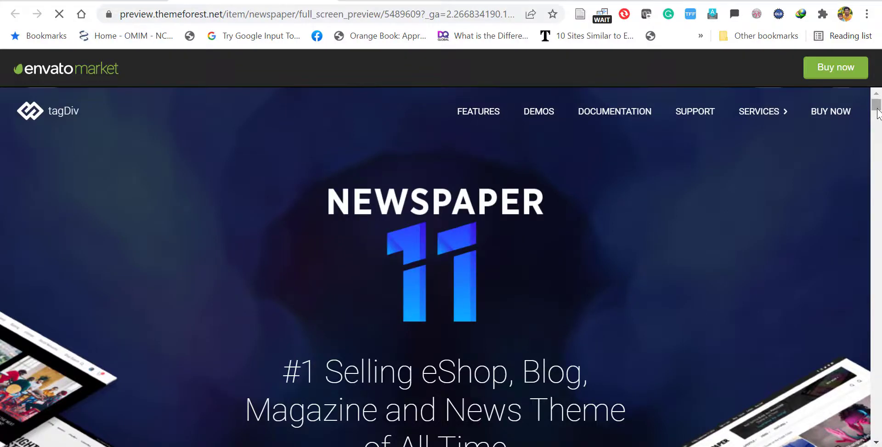
Step: Scroll through the Newspaper 11 full-screen preview and its demos on ThemeForest
drag(878, 114, 879, 126)
scroll(240, 261, up, 1)
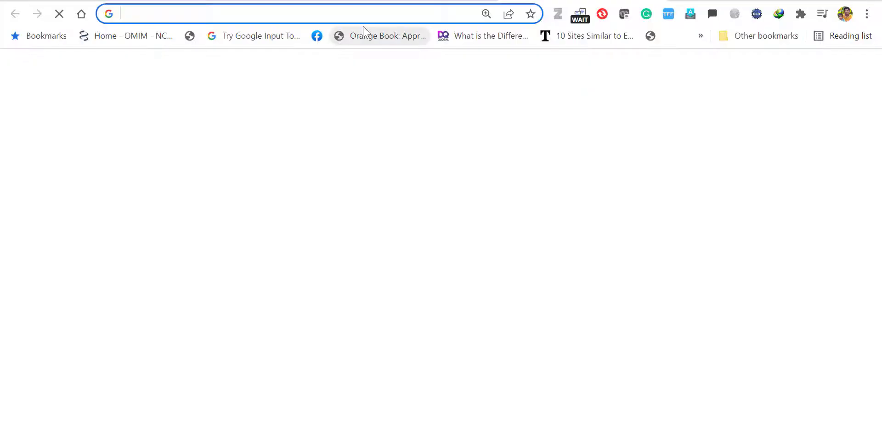
Step: Open the pasted bit.ly download link and subscribe on ytsubme to unlock the MEGA folder
text(https://bit.ly/3rKlwgd)
key(Return)
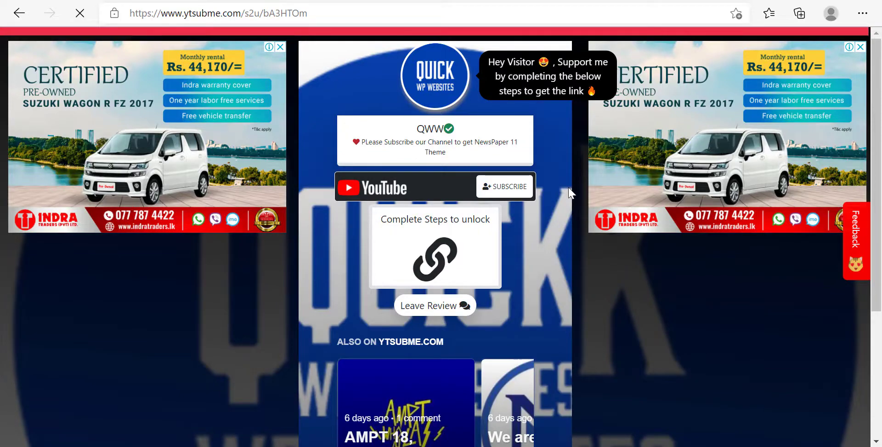
click(491, 197)
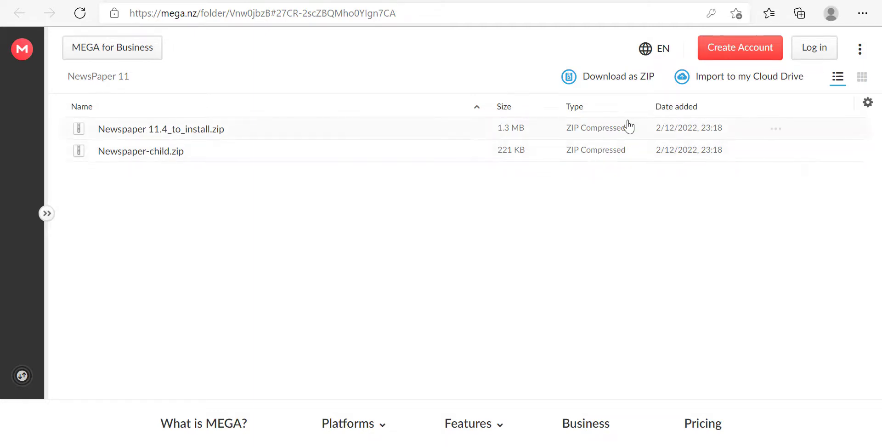
Step: Download Newspaper 11.4_to_install.zip from MEGA with Standard Download
click(777, 130)
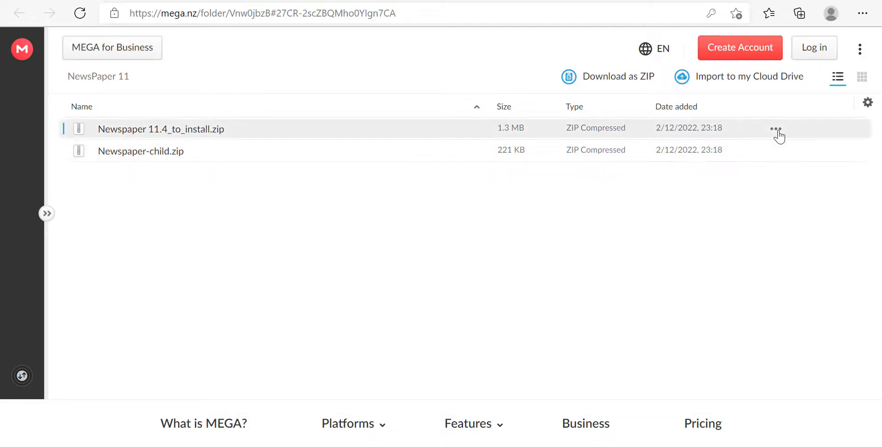
mouse_move(735, 190)
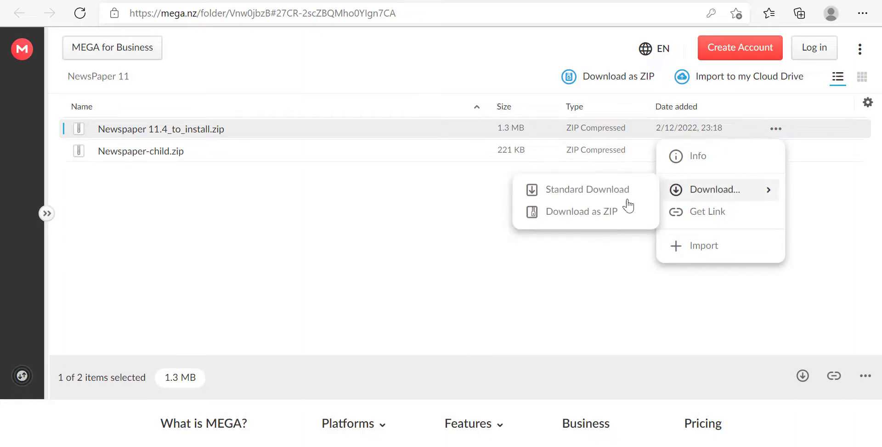
click(584, 195)
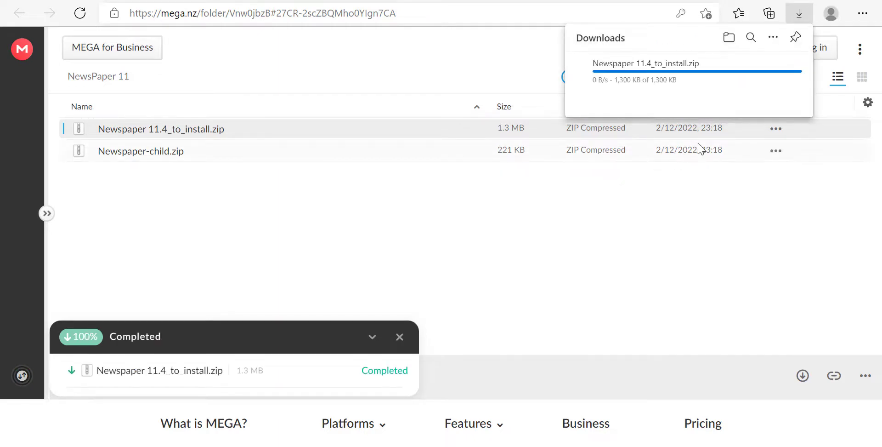
Step: Download Newspaper-child.zip the same way and return to the WordPress Dashboard
click(778, 153)
mouse_move(712, 214)
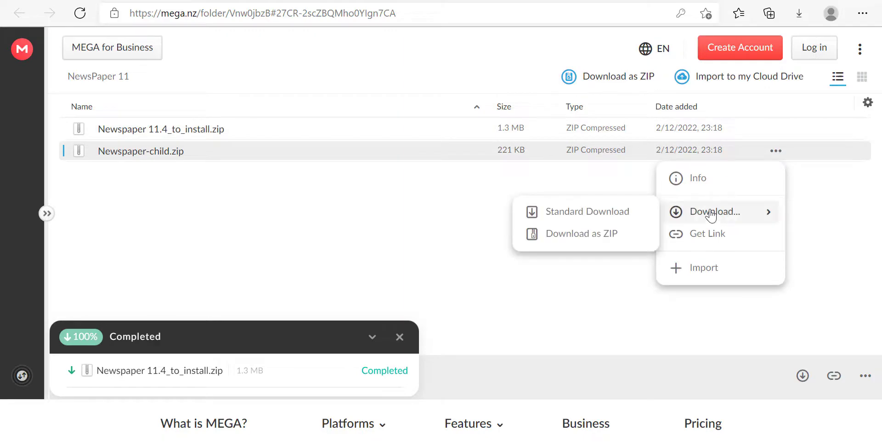
click(609, 223)
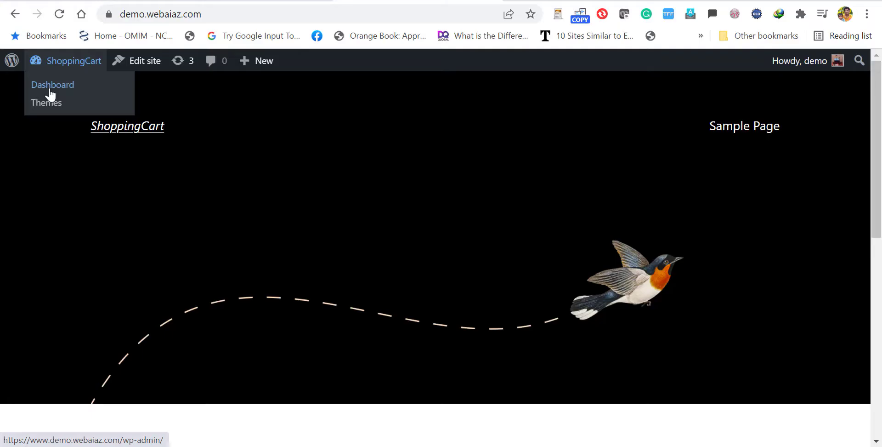
click(54, 87)
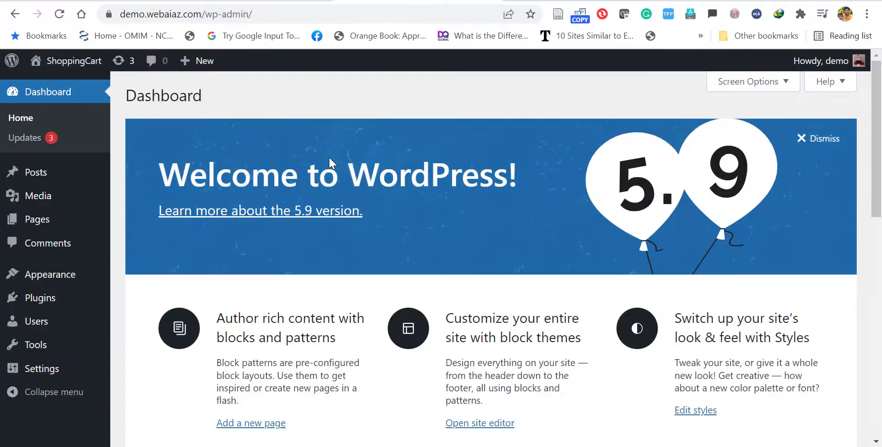
Step: Select Newspaper 11.4_to_install.zip from Downloads in the Add Themes upload form
mouse_move(60, 275)
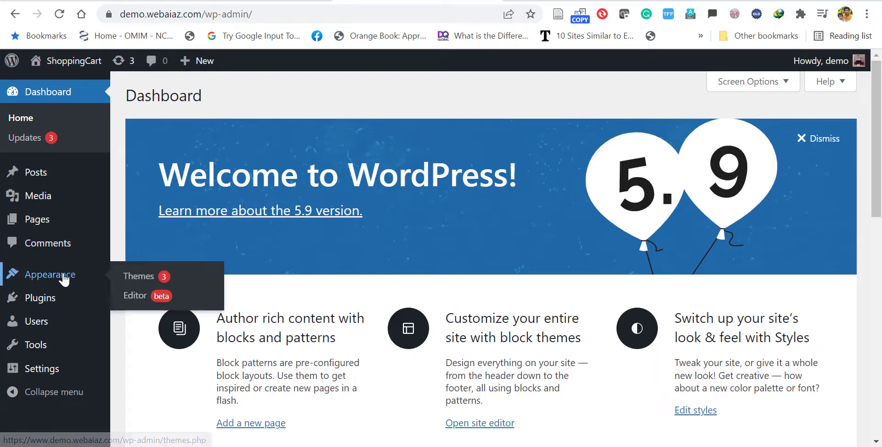
click(121, 276)
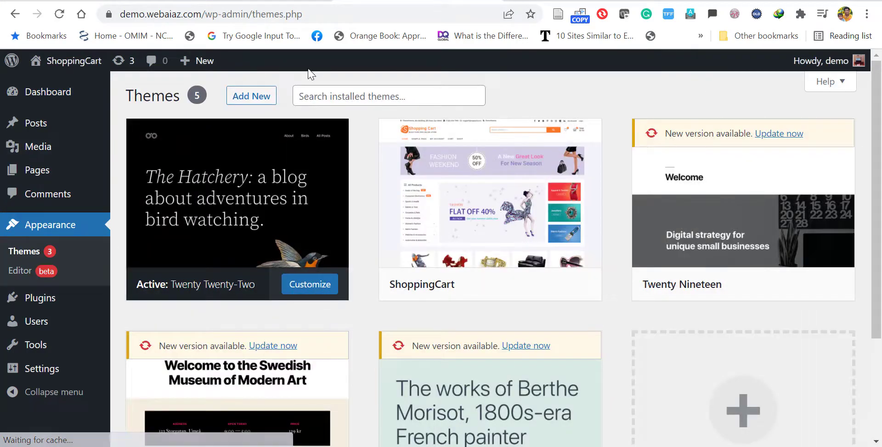
click(256, 95)
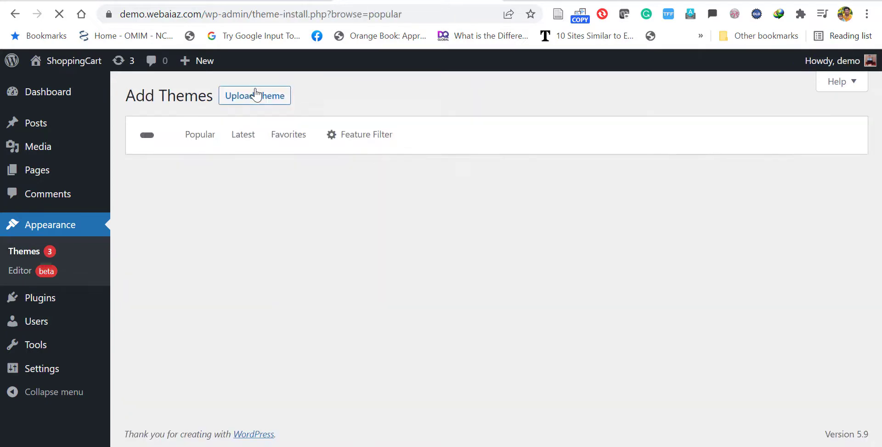
click(255, 95)
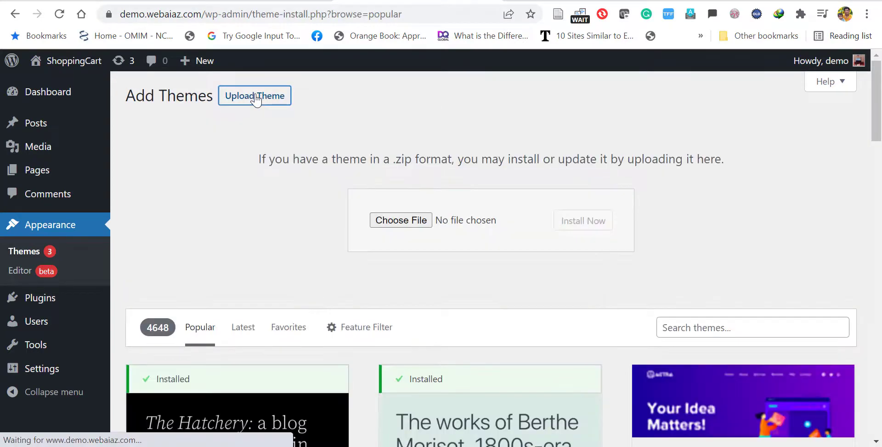
click(393, 229)
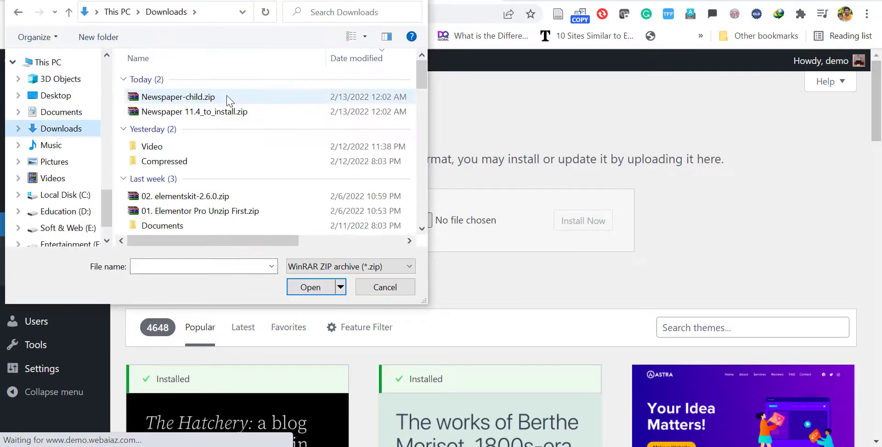
click(183, 112)
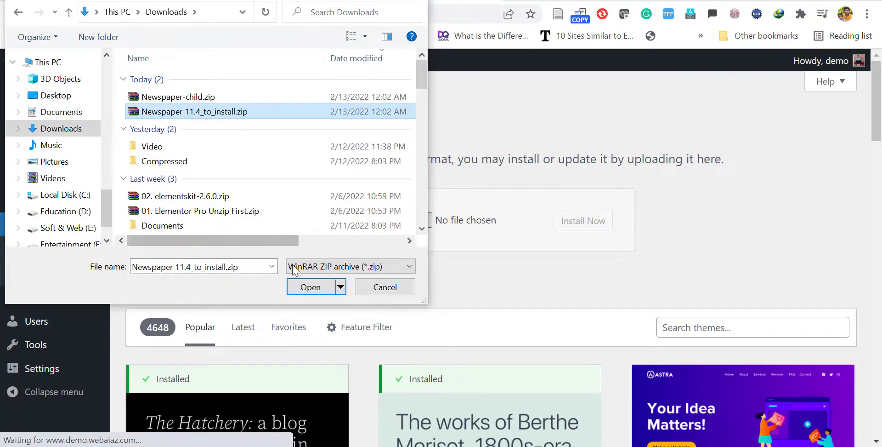
click(311, 287)
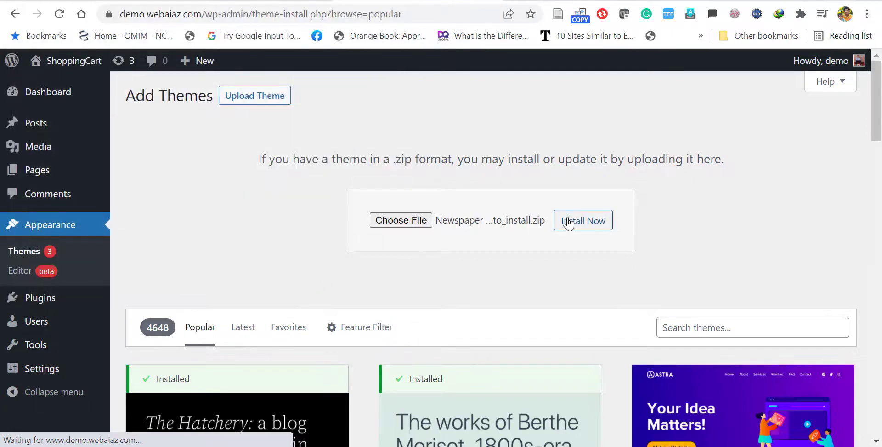
Step: Install the uploaded Newspaper 11.4 theme and activate it
click(569, 223)
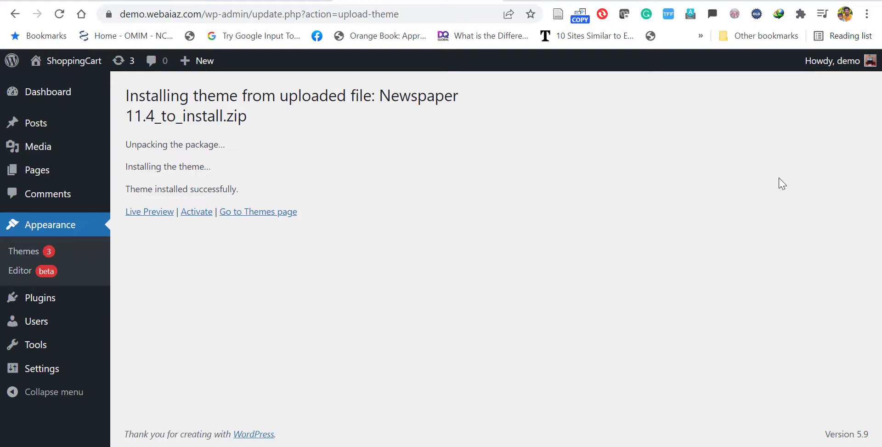
click(203, 215)
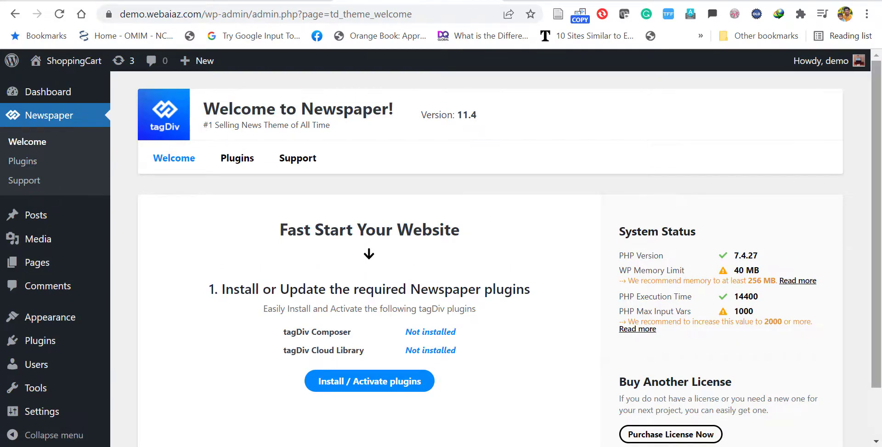
Step: Install and activate the required tagDiv plugins, then review the PHP Version 7.4.27 status
scroll(866, 187, down, 1)
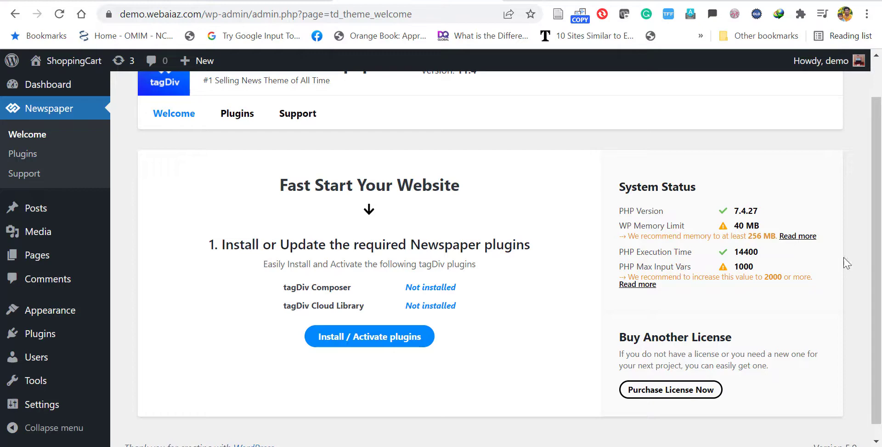
scroll(866, 258, down, 1)
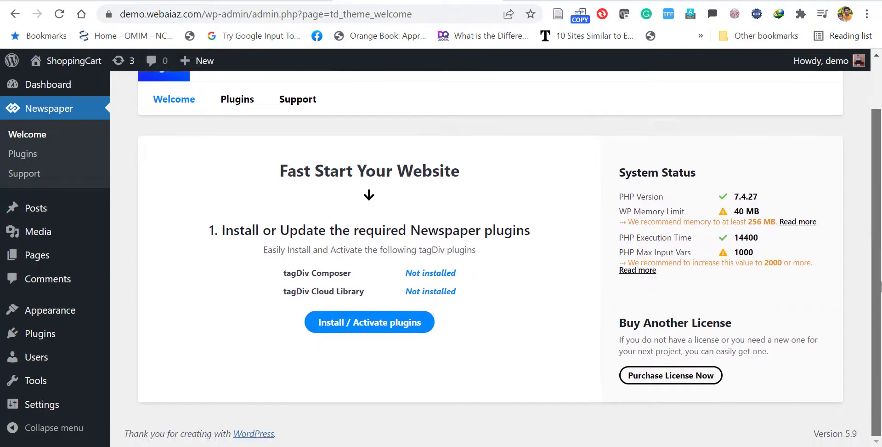
click(358, 326)
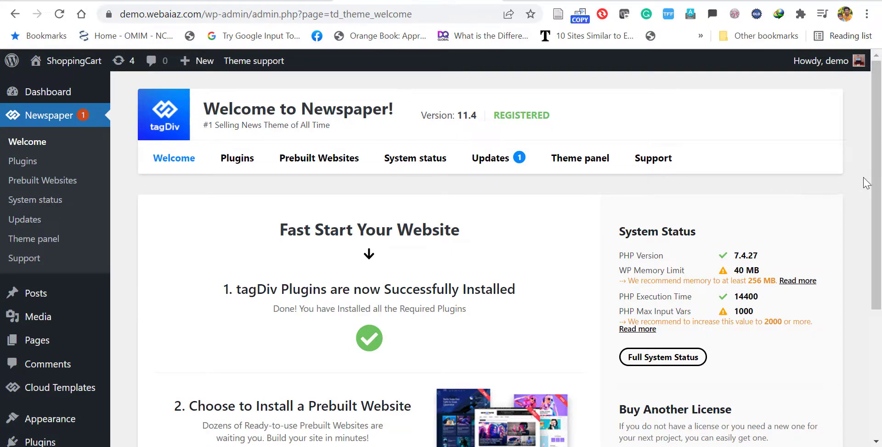
triple_click(871, 255)
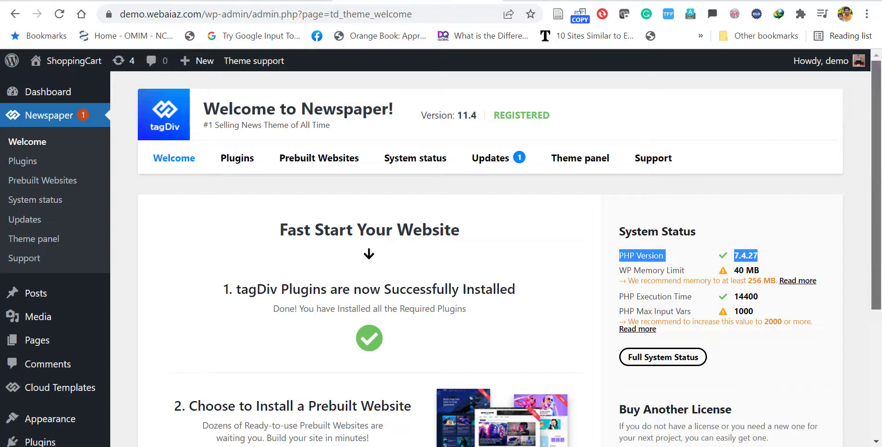
scroll(880, 335, down, 1)
scroll(880, 335, down, 4)
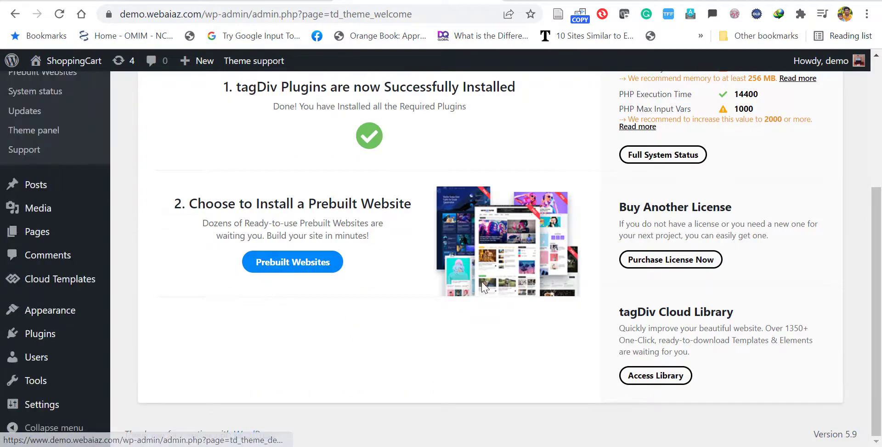
scroll(128, 252, up, 4)
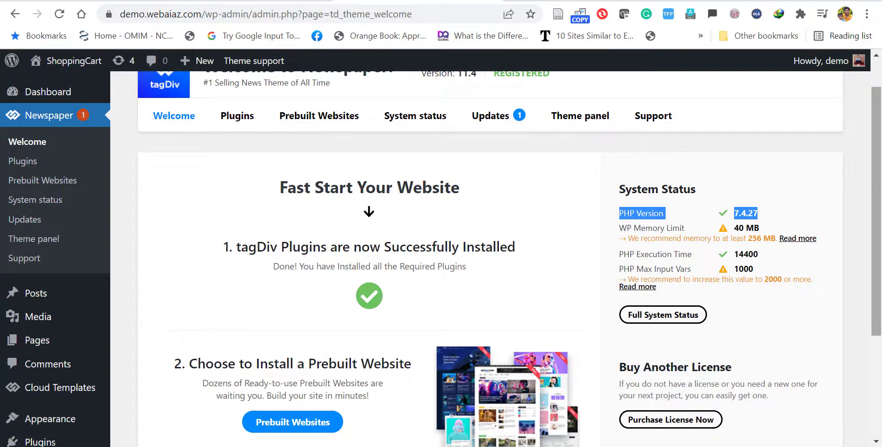
scroll(827, 202, down, 3)
Step: Upload Newspaper-child.zip through Add Themes and install the child theme
mouse_move(45, 330)
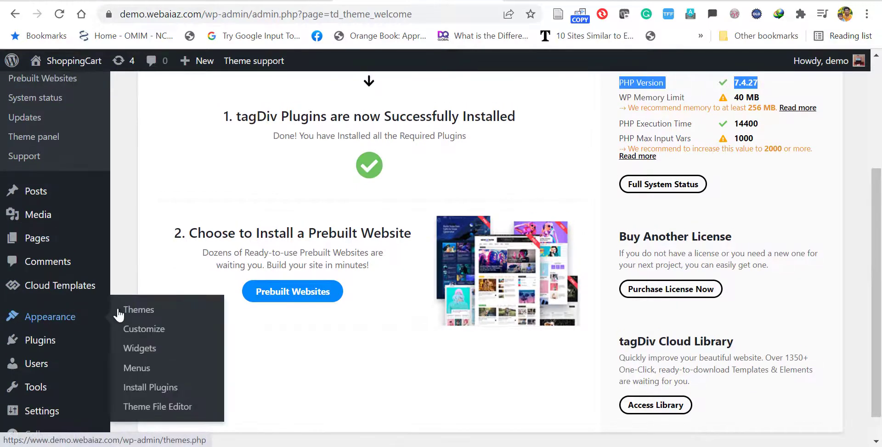
click(135, 312)
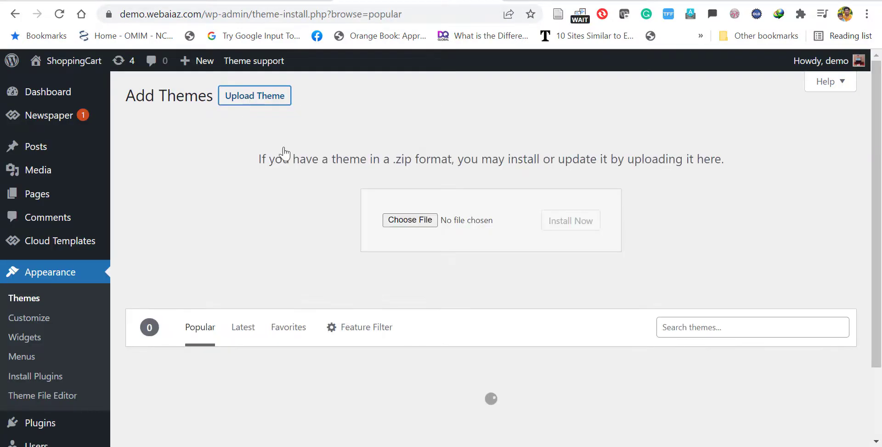
click(414, 221)
click(175, 98)
click(309, 283)
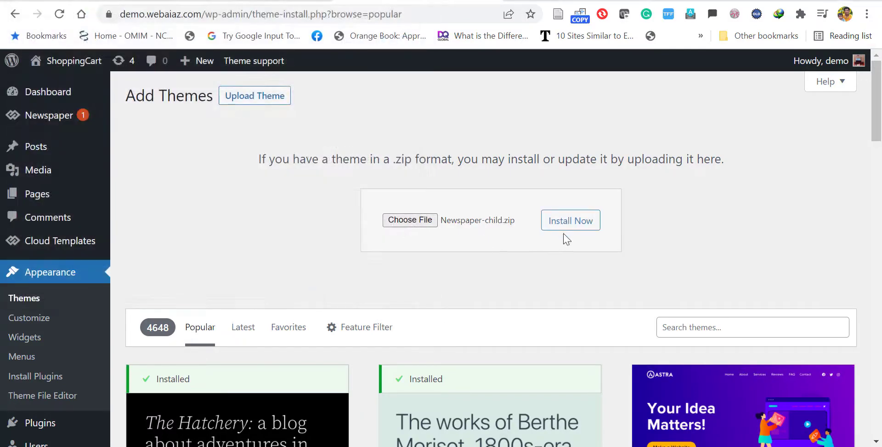
click(570, 223)
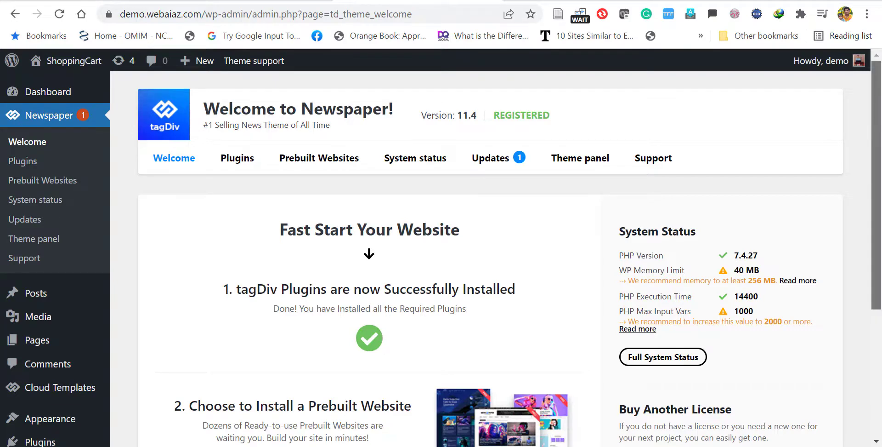
Step: Browse the Prebuilt Websites gallery with the Multipurpose filter to locate the Default Pro demo
scroll(330, 299, down, 3)
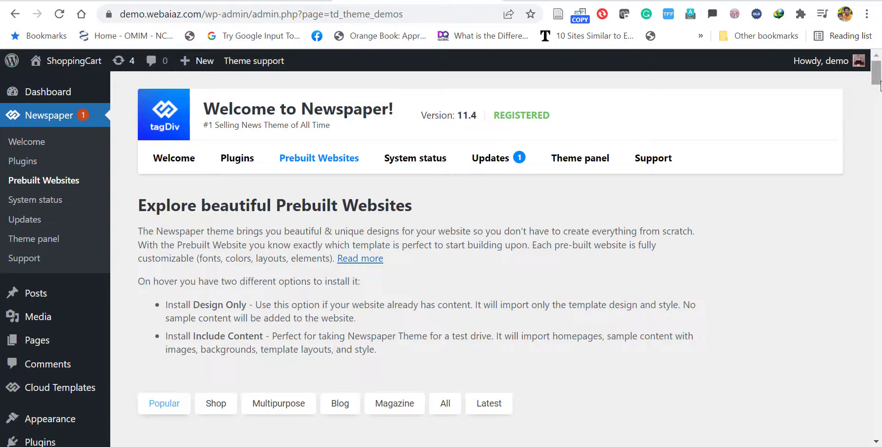
scroll(880, 97, down, 5)
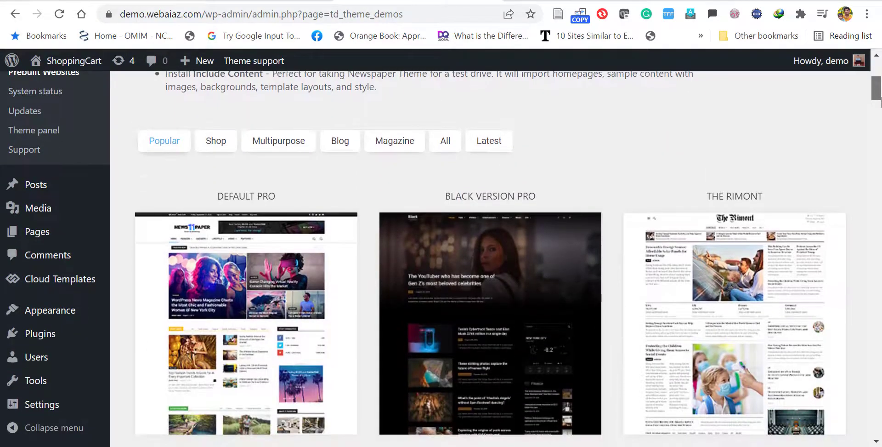
drag(881, 102, 863, 87)
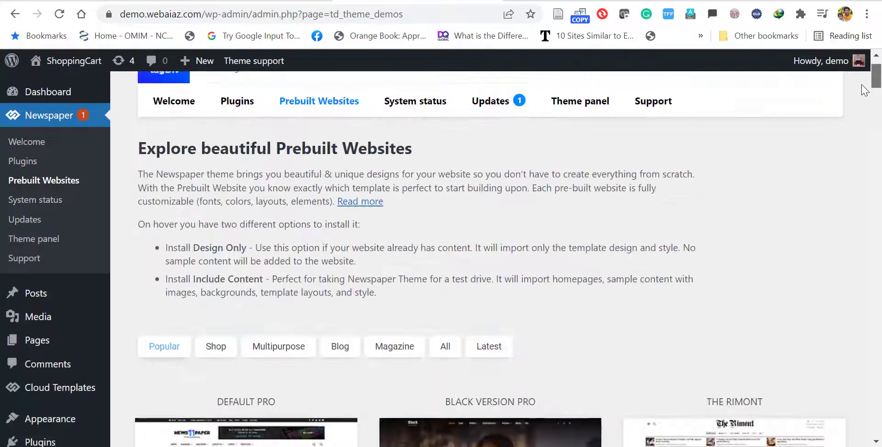
click(280, 346)
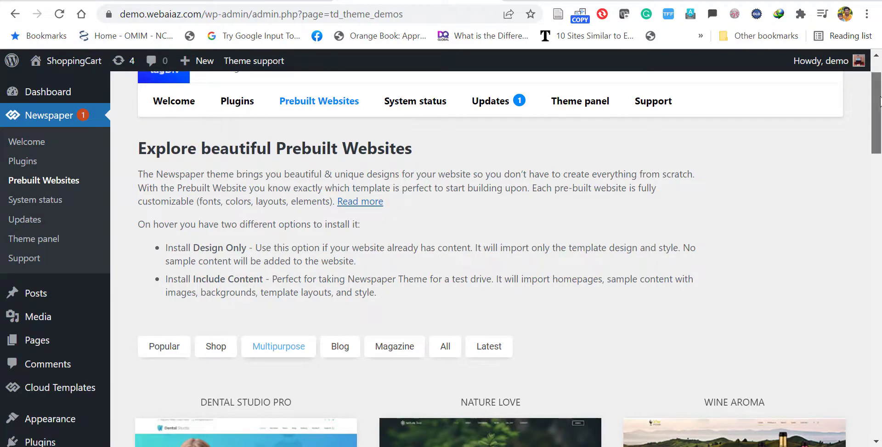
drag(877, 101, 880, 160)
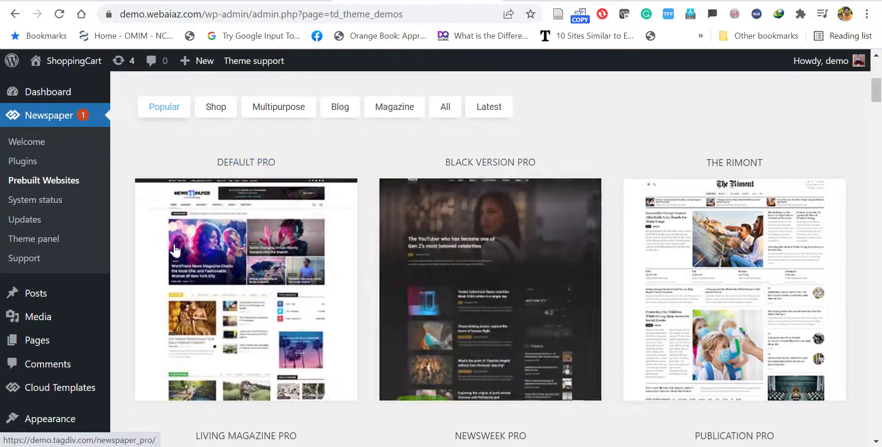
scroll(199, 205, down, 4)
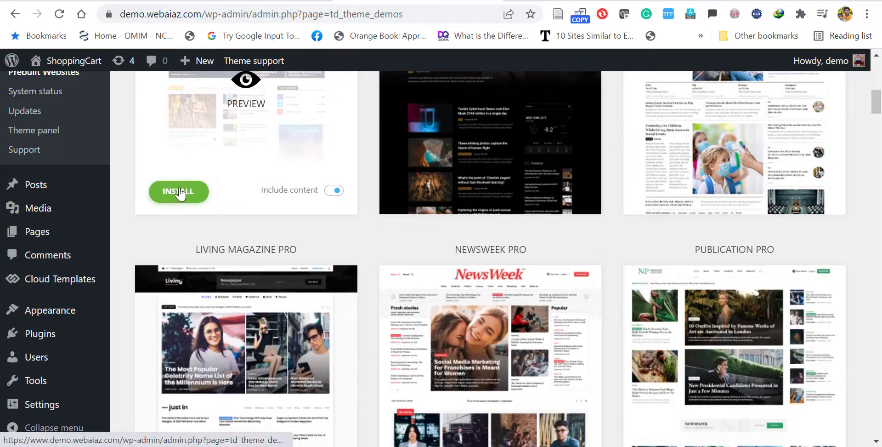
Step: Install the Default Pro demo, confirming YES to import the full demo content
click(198, 192)
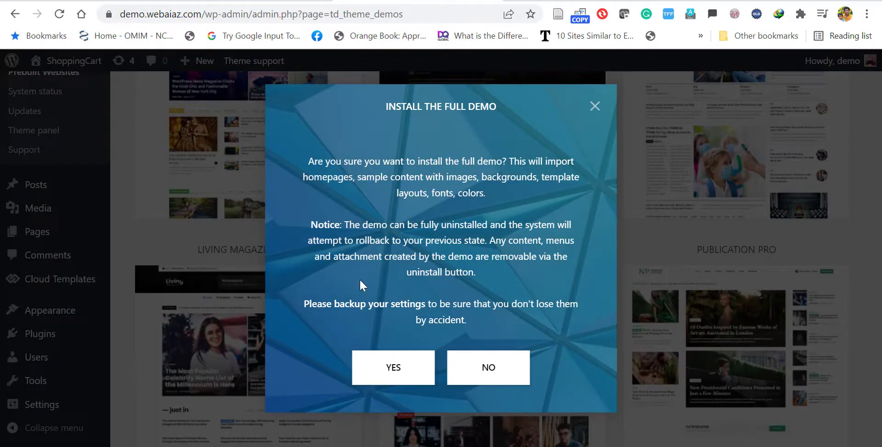
click(393, 367)
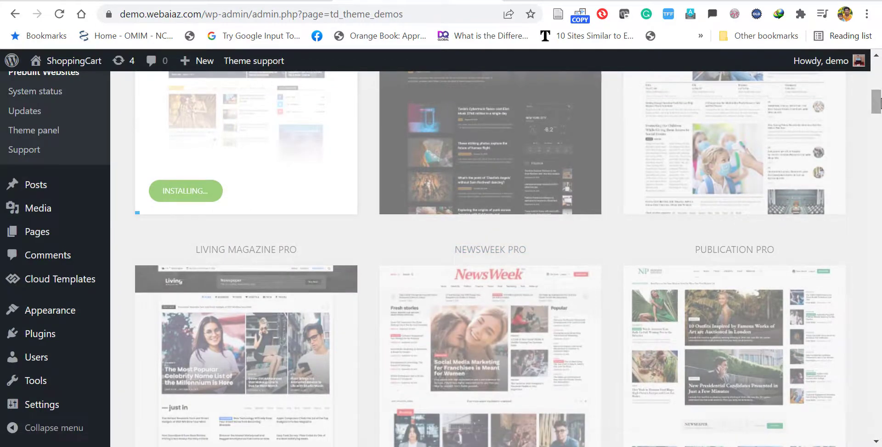
drag(877, 103, 877, 96)
scroll(370, 108, up, 1)
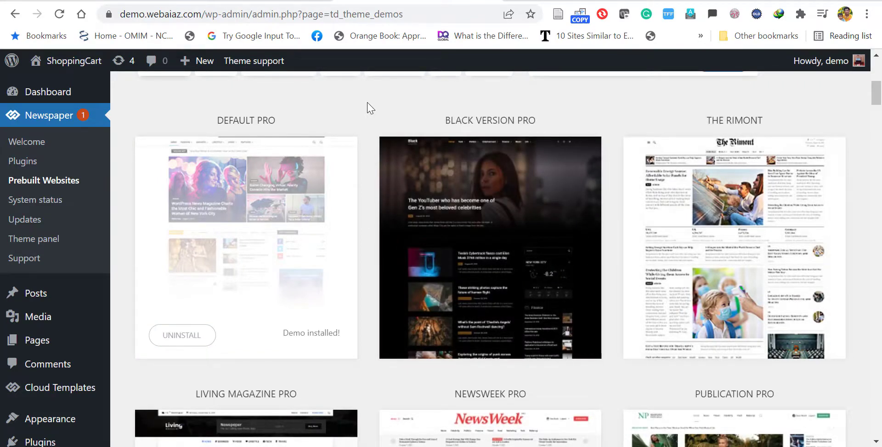
Step: Load demo.webaiaz.com in a new tab and scroll through the imported Default Pro homepage
key(ctrl+t)
text(demo.webaiaz.com)
key(Return)
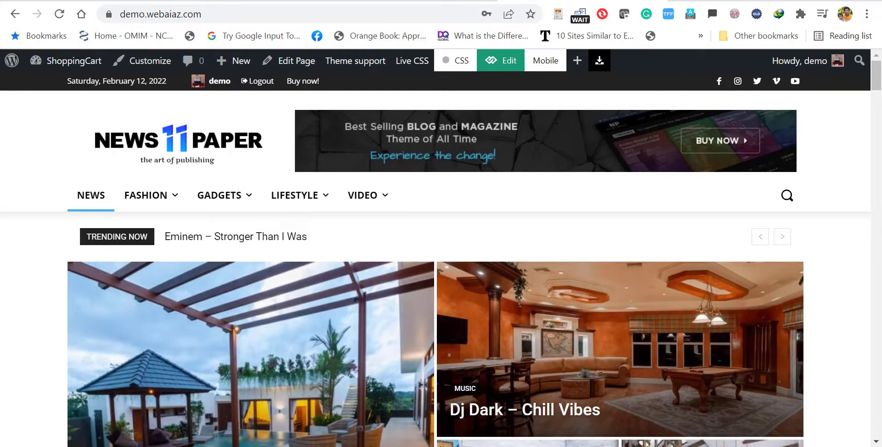
drag(880, 83, 880, 230)
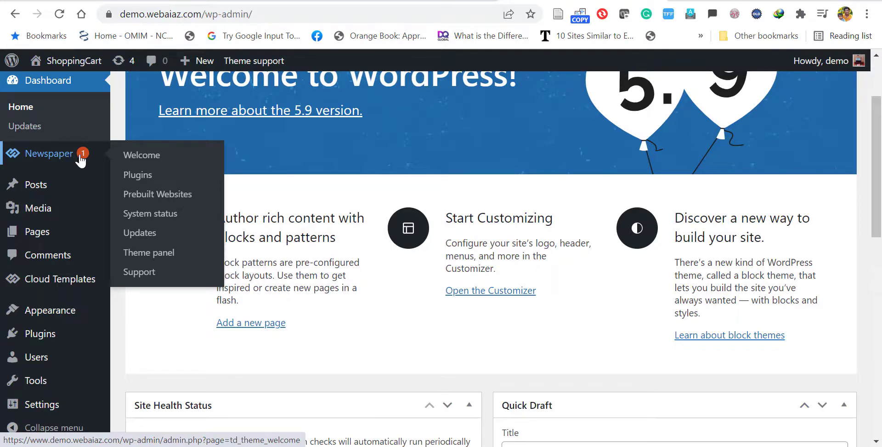
Step: In the Newspaper Theme panel, view Logo & Favicon, then the FOOTER settings using Footer Template - Default PRO
click(164, 256)
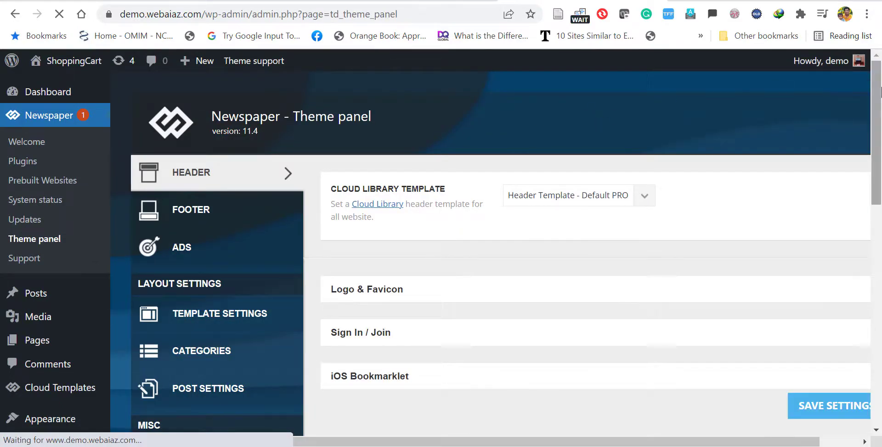
scroll(280, 189, down, 1)
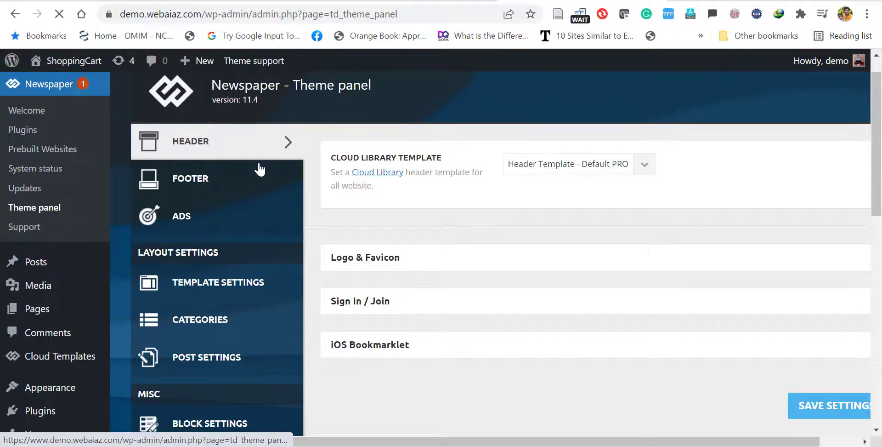
click(391, 263)
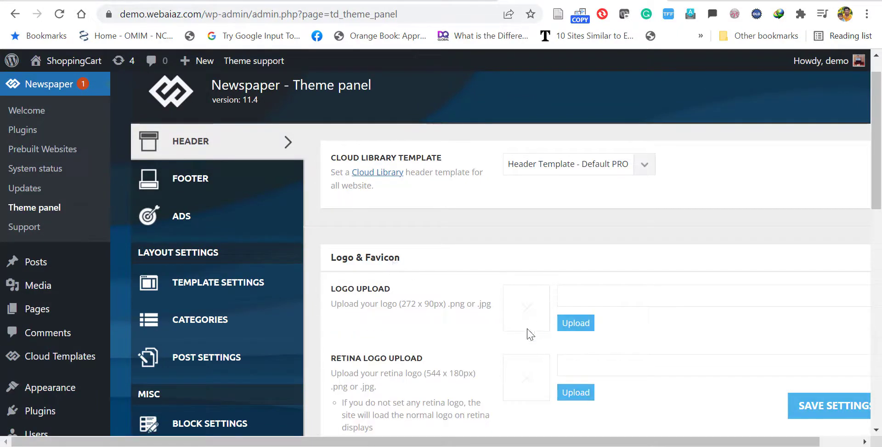
drag(876, 156, 869, 129)
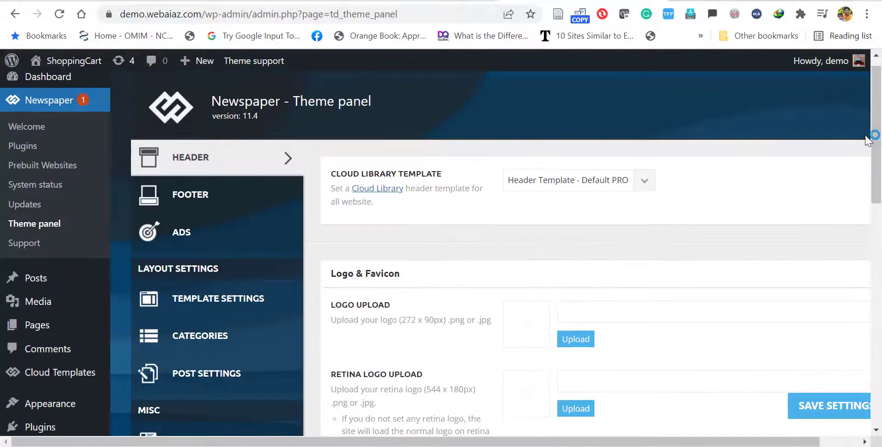
click(211, 201)
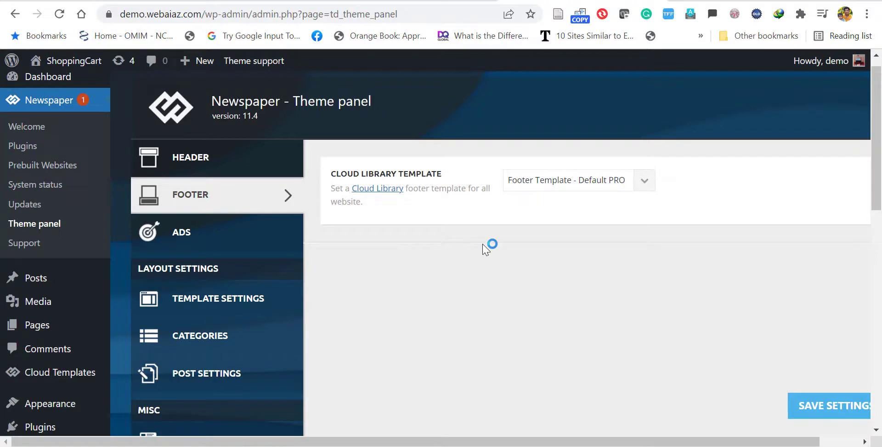
scroll(484, 249, down, 3)
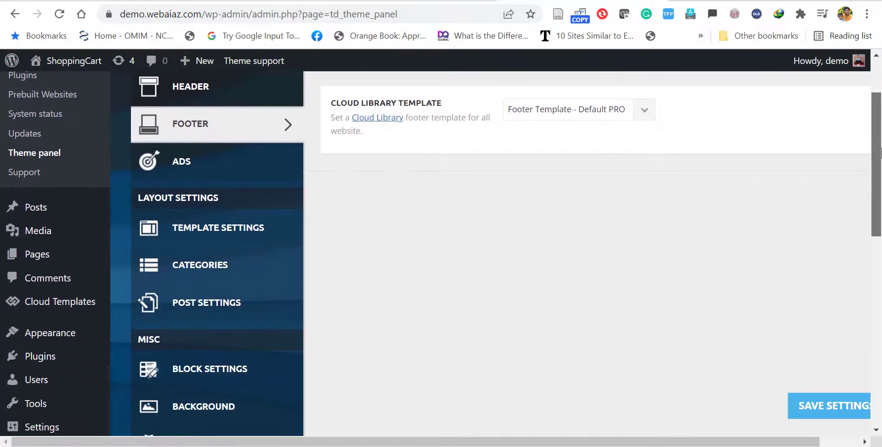